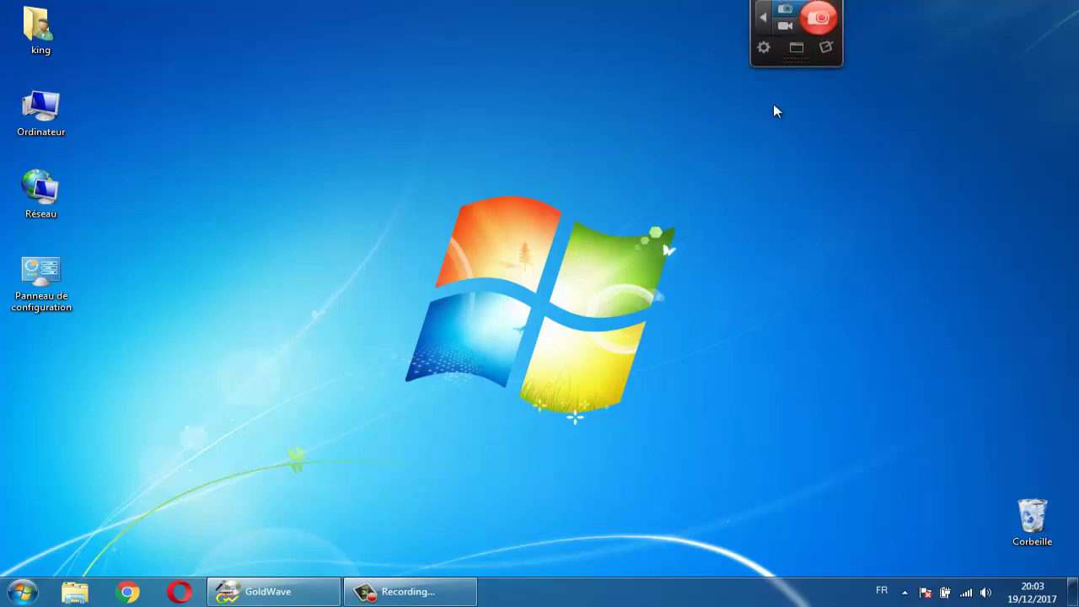
Step: Capture an image of the whole desktop with Snagit
left_click(819, 17)
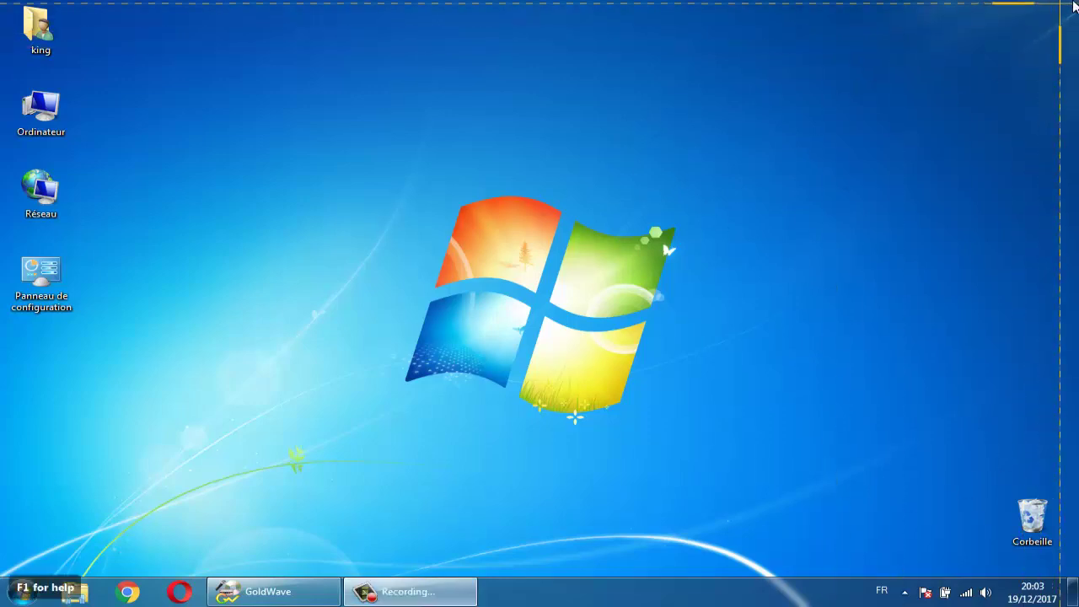
left_click_drag(1077, 2, 1, 581)
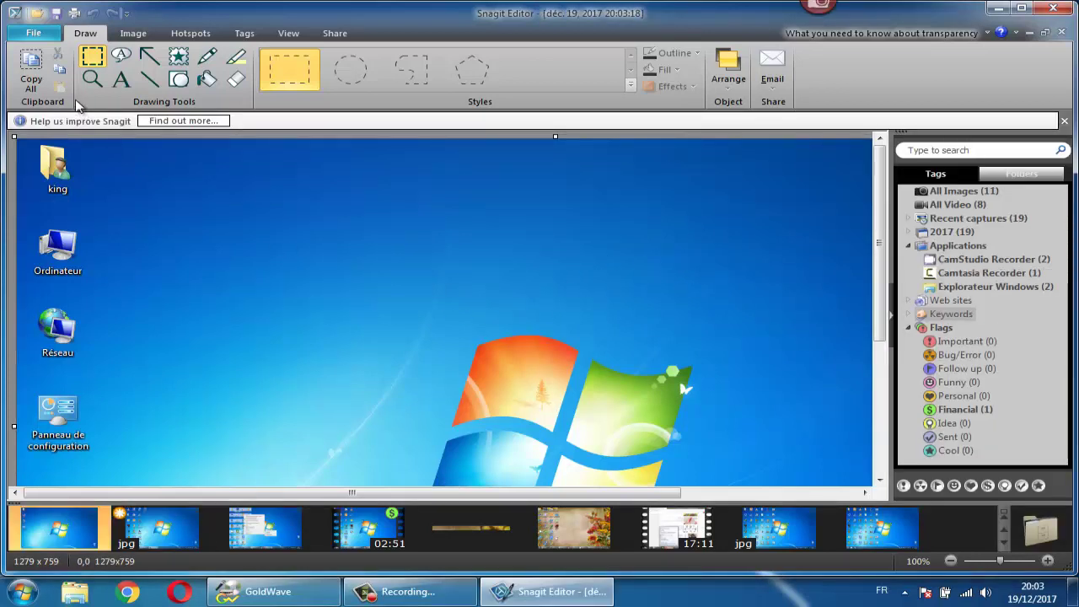
Step: Start saving a copy of the capture to Bureau in a standard format, with JPG - JPEG Image as the file type
left_click(39, 34)
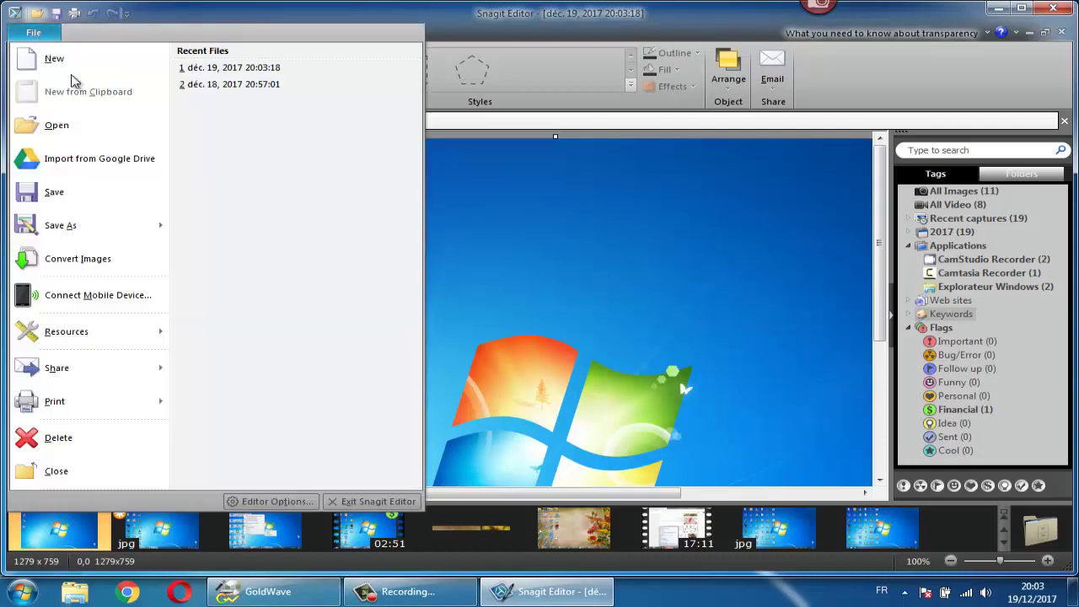
mouse_move(160, 227)
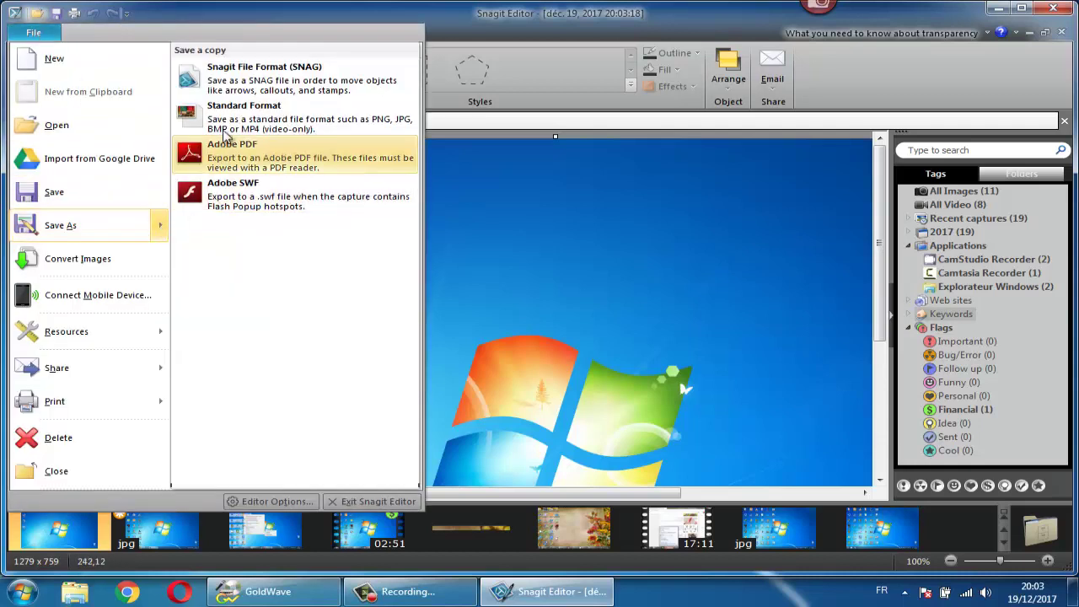
left_click(268, 116)
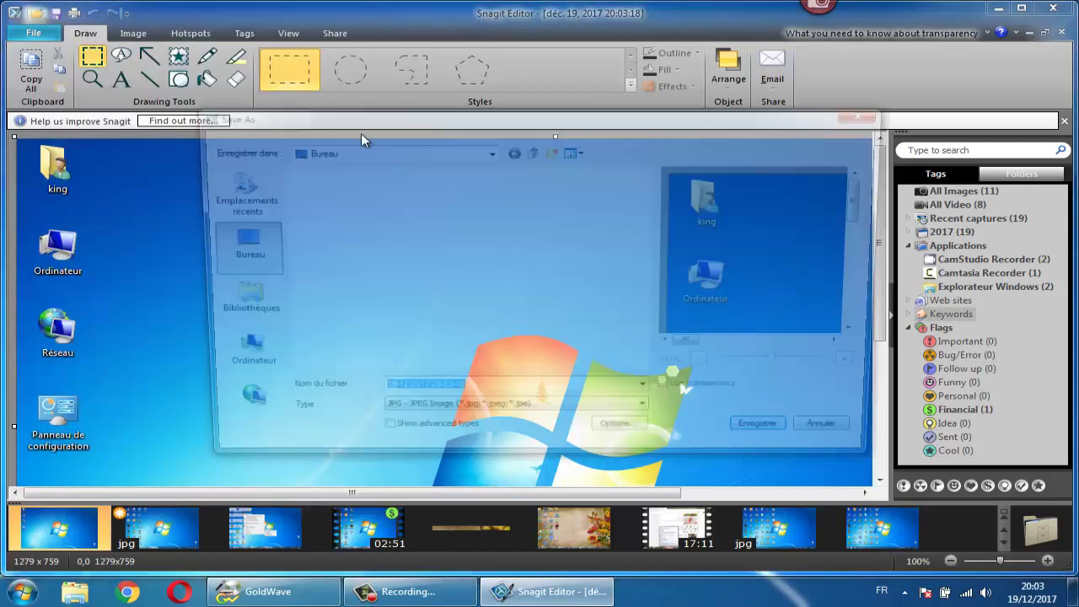
left_click(455, 417)
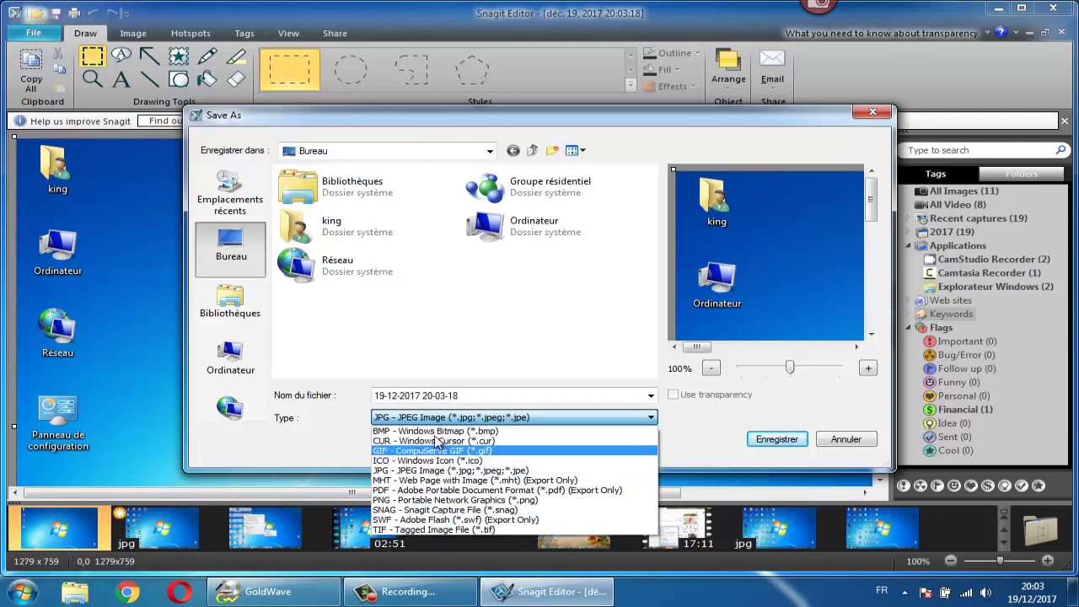
left_click(403, 470)
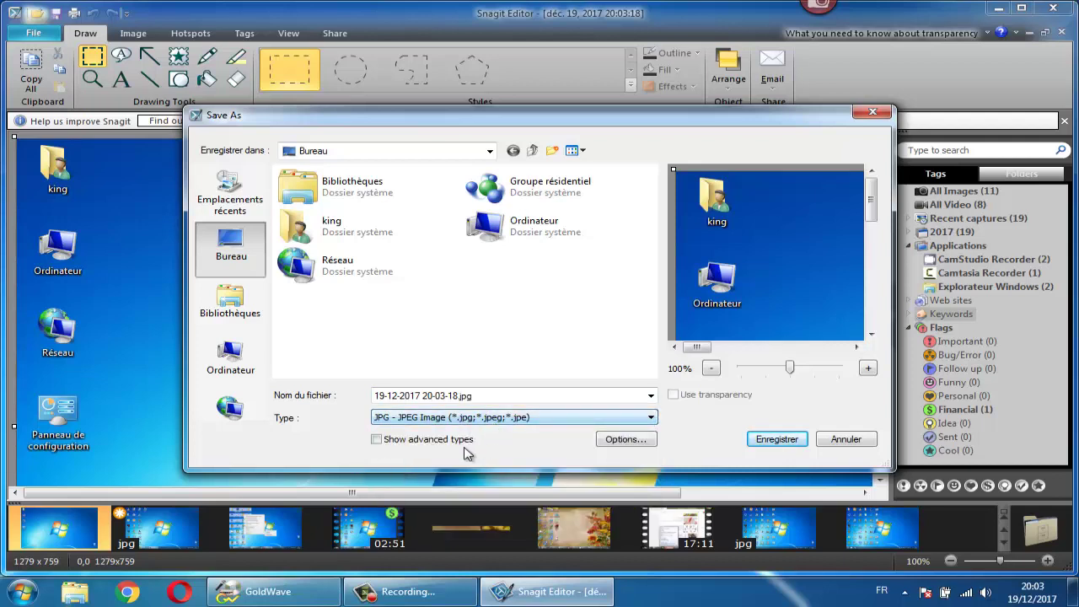
Step: Set the JPEG subfile type to Progressive YUV 4:4:4 and save the capture to the desktop
left_click(624, 439)
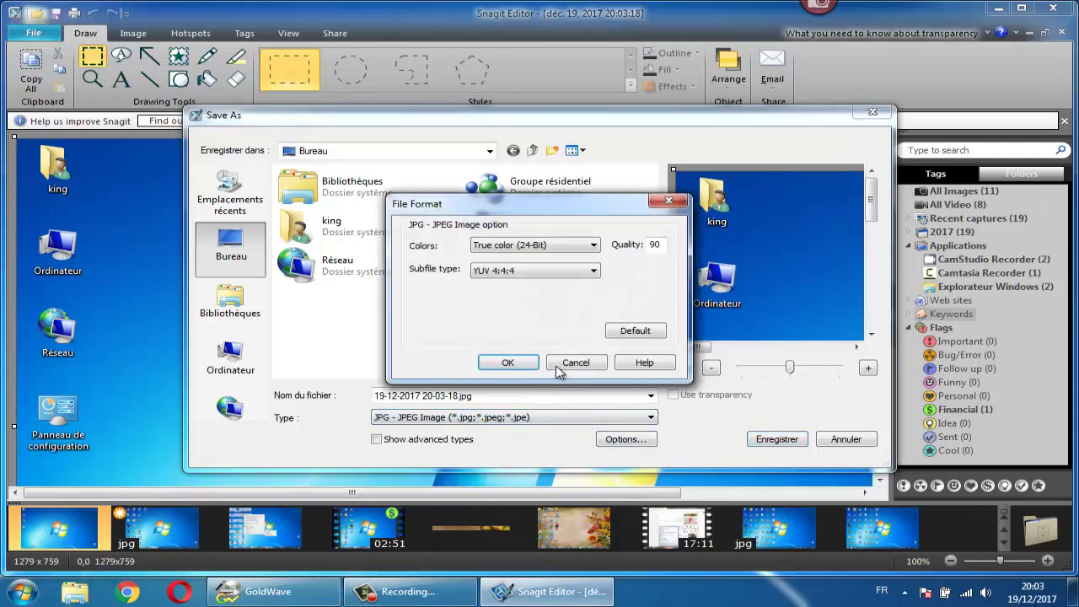
left_click(569, 249)
left_click(571, 258)
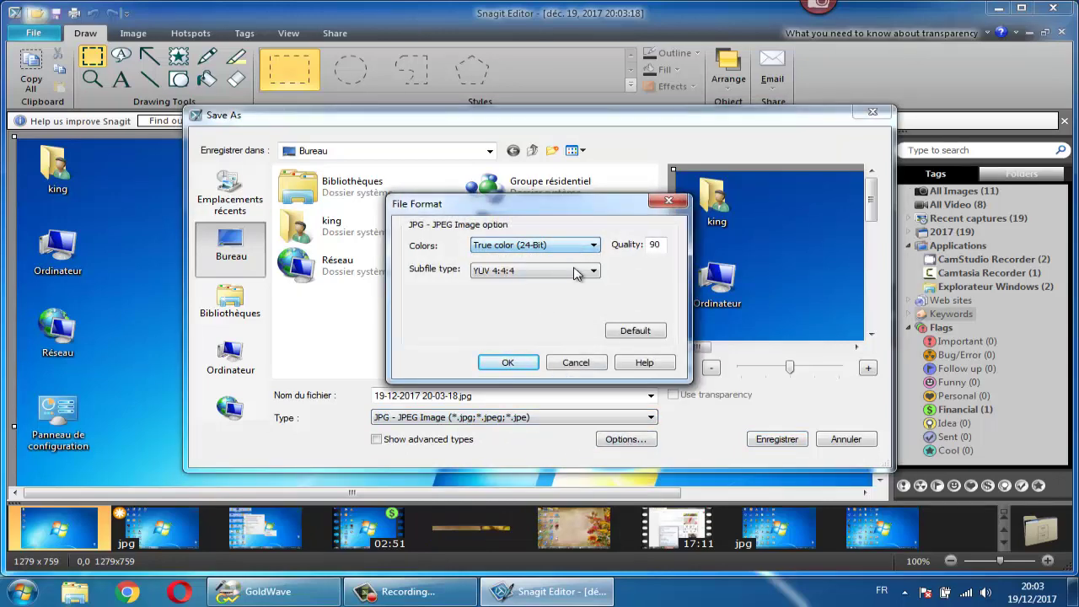
left_click(575, 271)
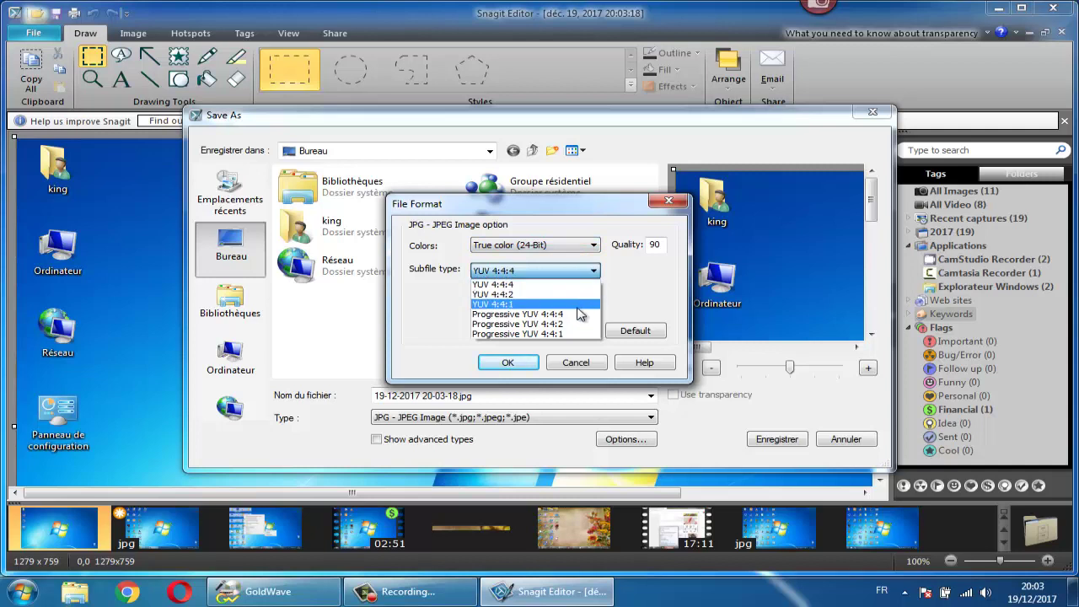
left_click(580, 315)
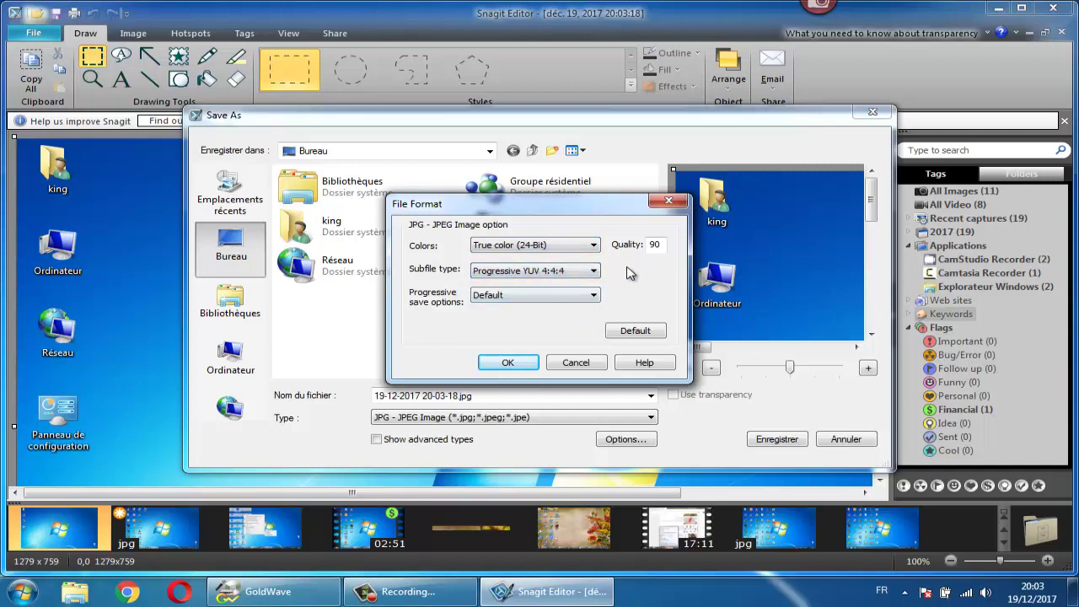
left_click(515, 294)
left_click(516, 377)
left_click(510, 364)
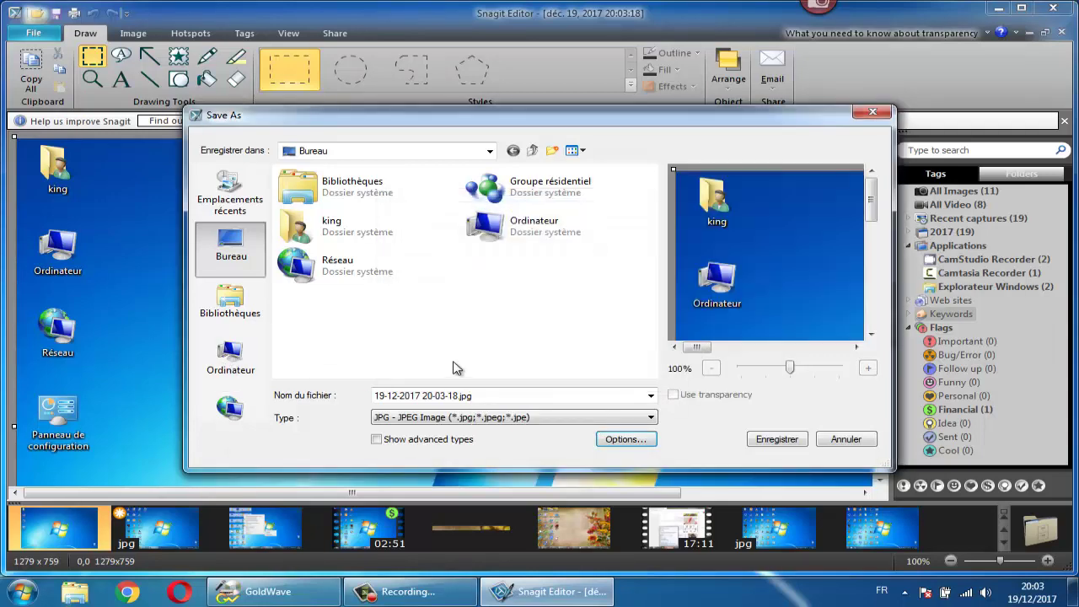
left_click(777, 438)
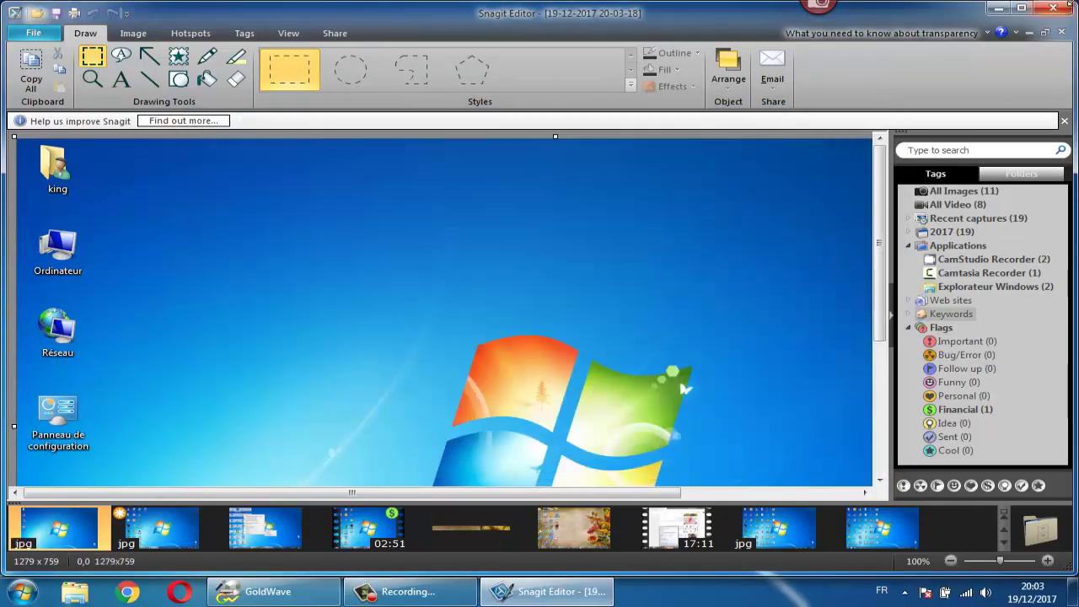
left_click(1054, 7)
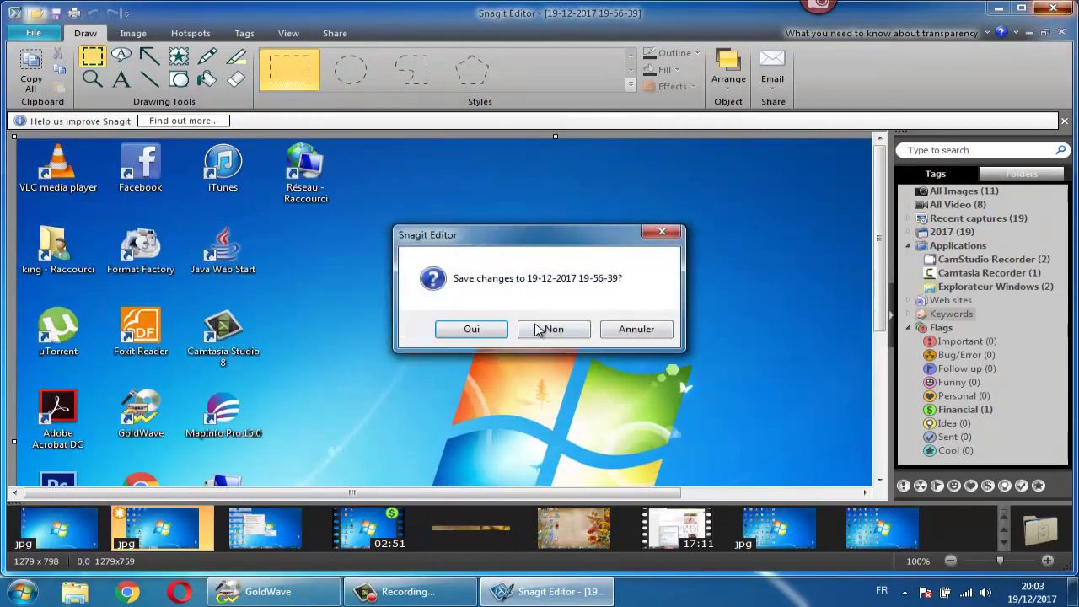
left_click(475, 328)
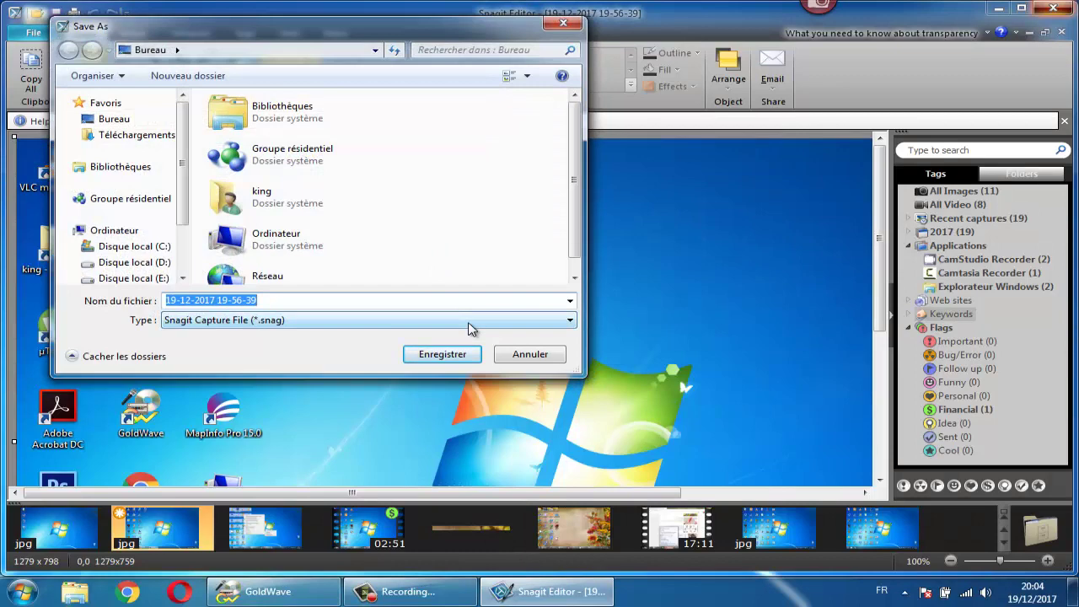
left_click(554, 353)
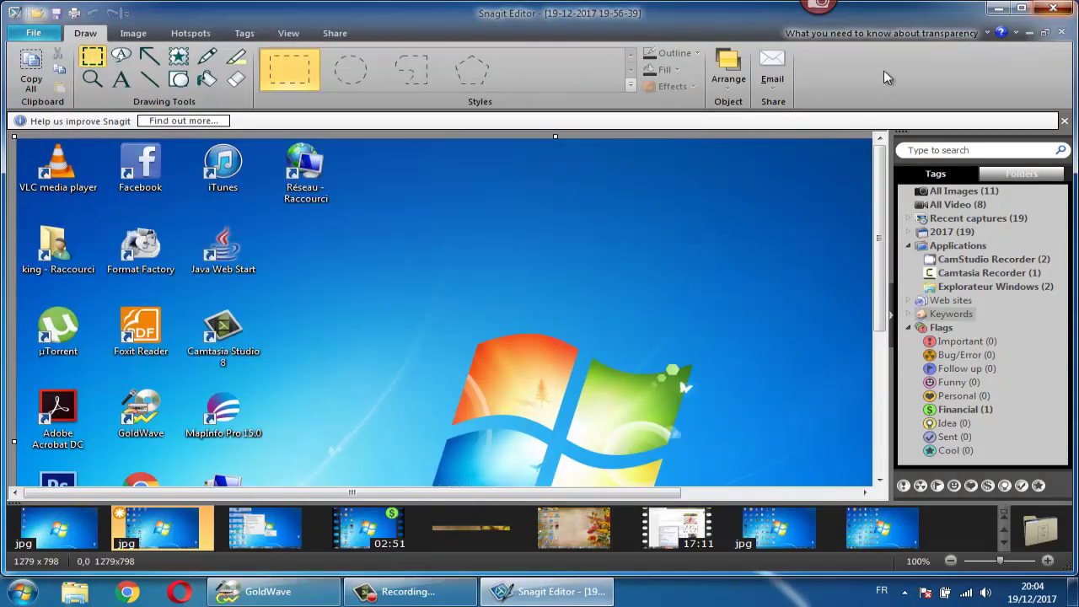
left_click(1053, 8)
left_click(615, 321)
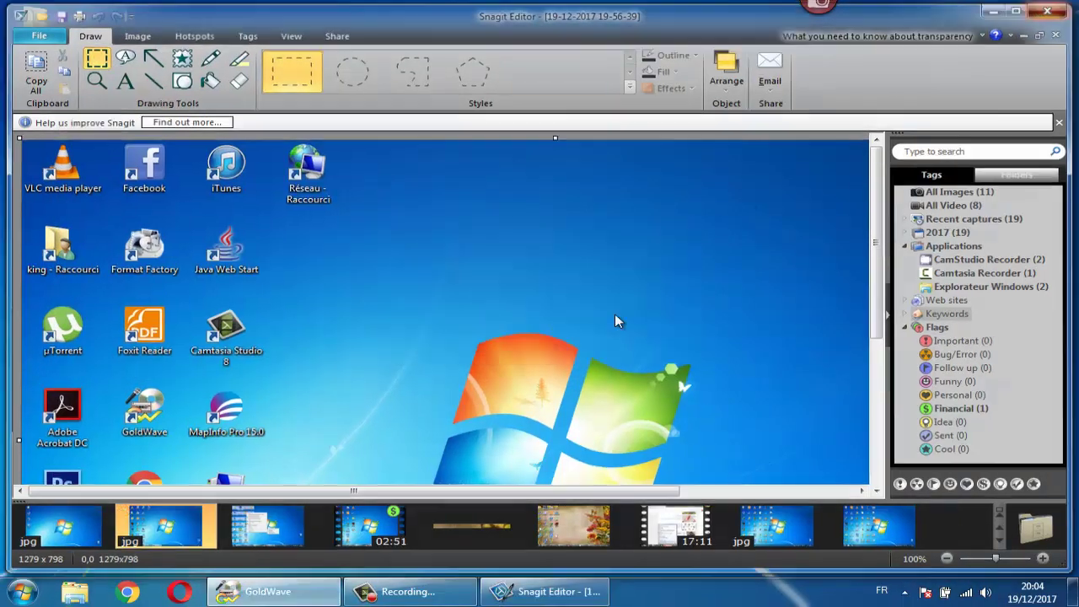
left_click(41, 361)
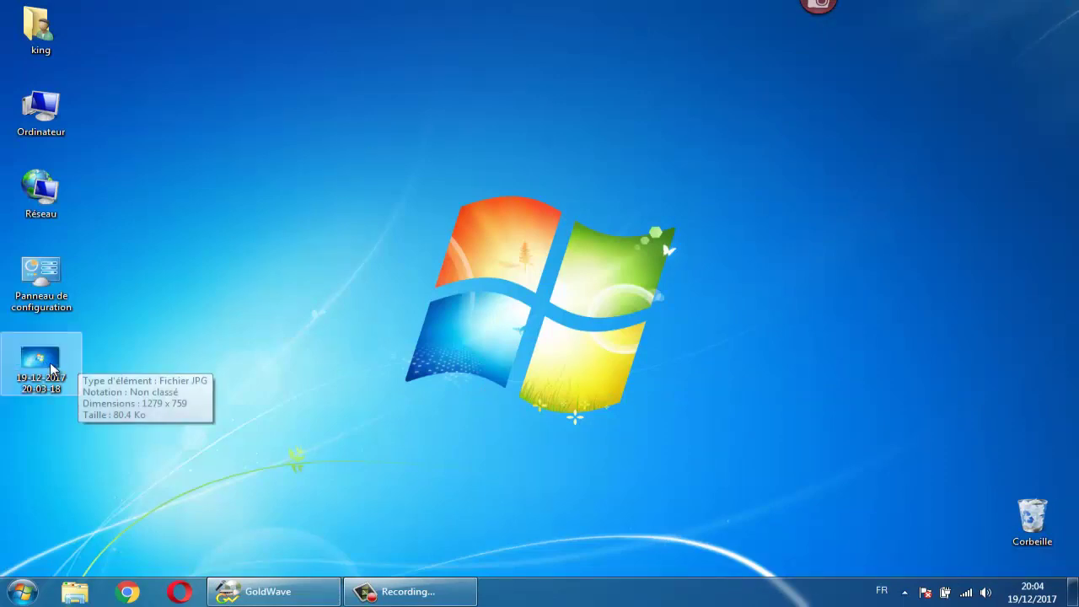
left_click(493, 283)
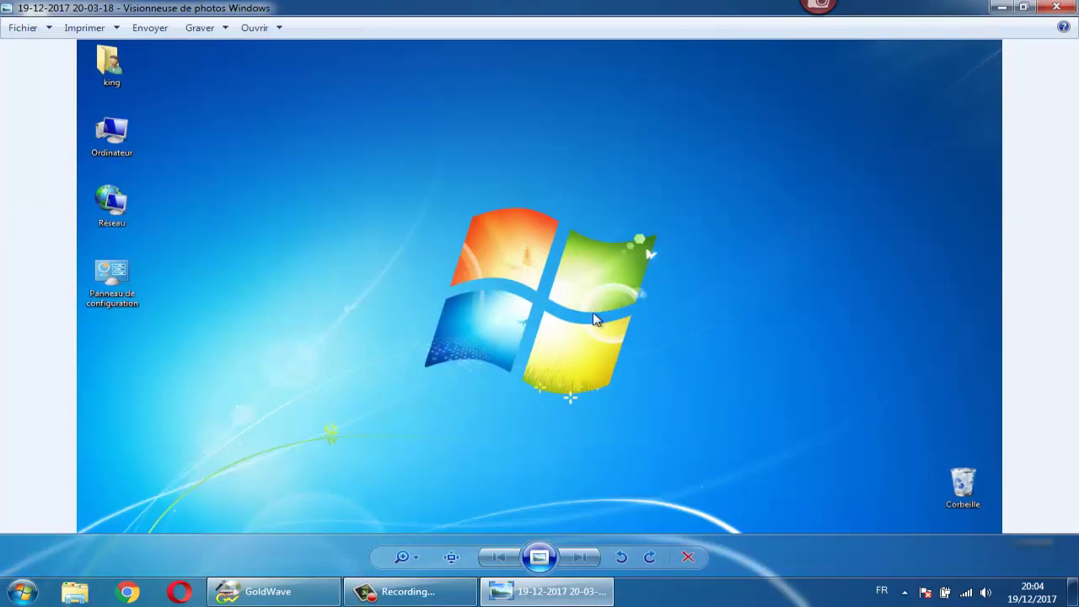
right_click(472, 175)
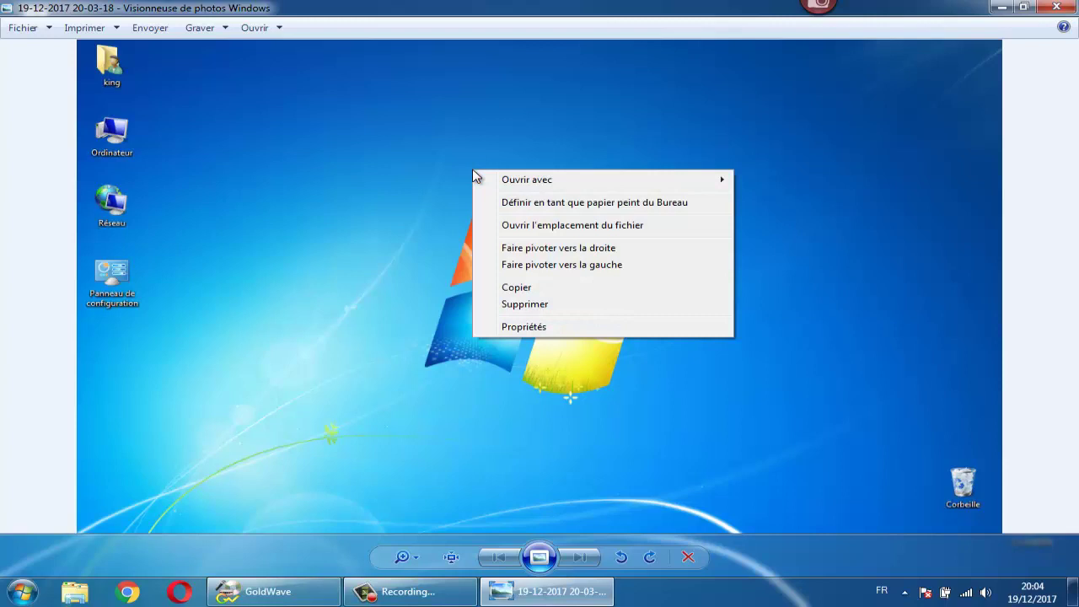
left_click(600, 204)
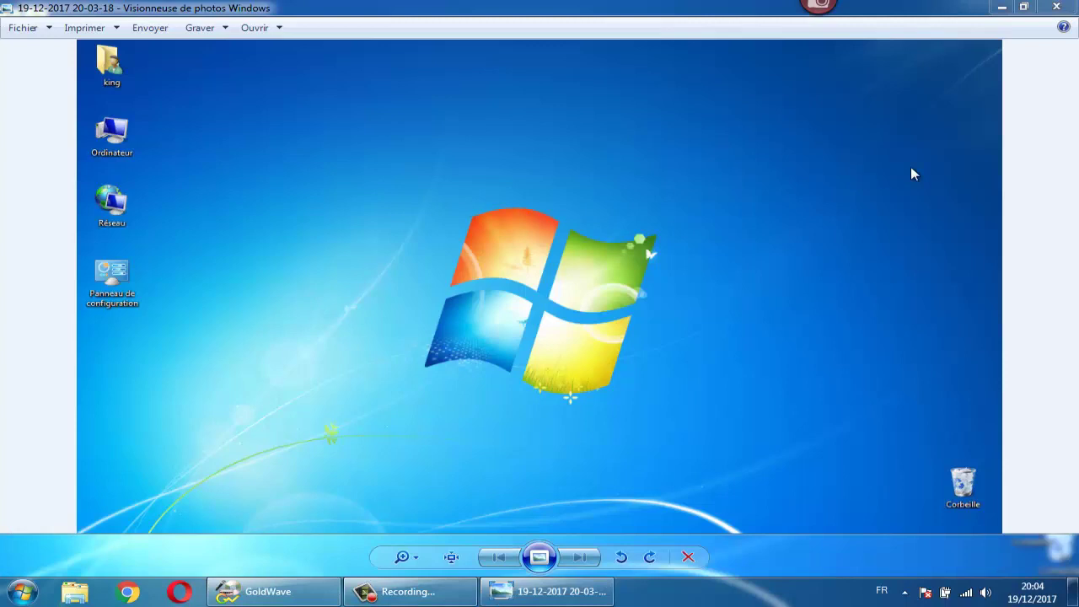
left_click(1058, 8)
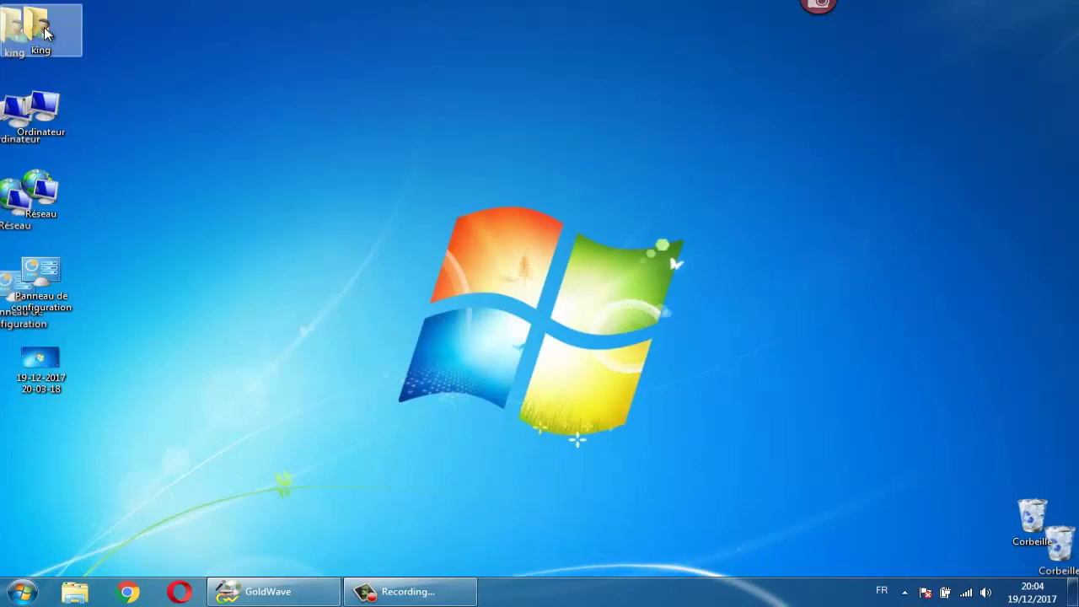
Step: Try to move the desktop icons to tell the real ones from those pictured in the wallpaper
left_click_drag(42, 32, 169, 91)
left_click_drag(120, 34, 58, 47)
left_click_drag(33, 110, 57, 120)
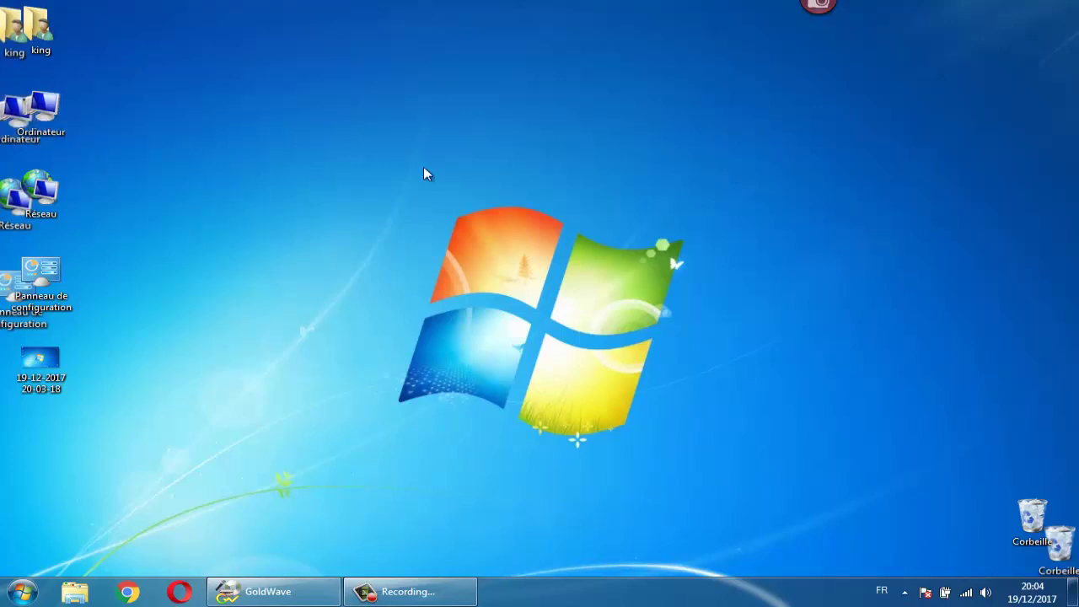
Step: Create a new folder named bureau on the desktop
right_click(294, 158)
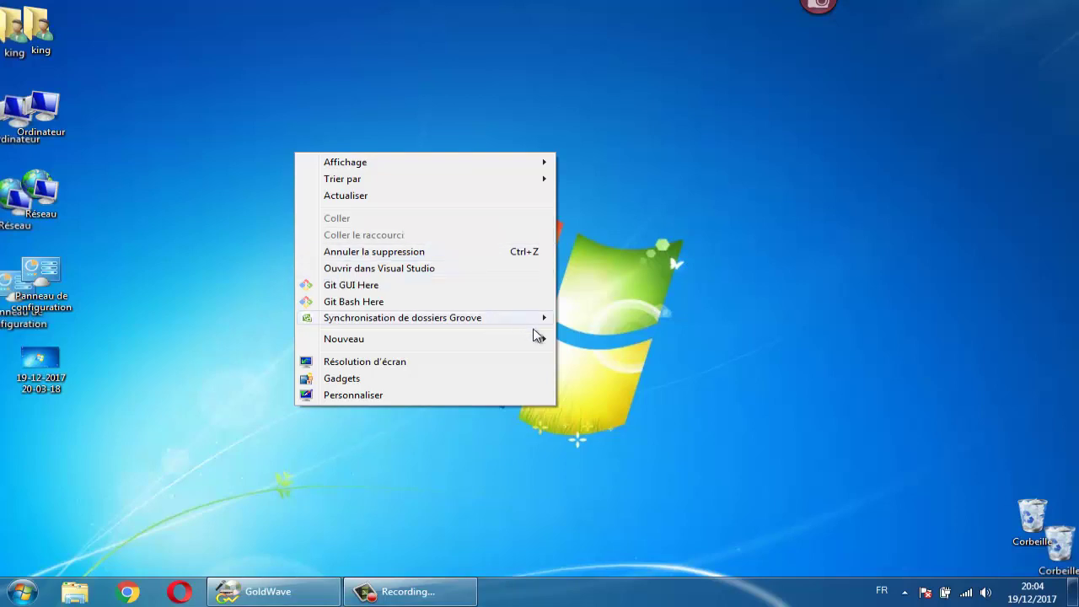
mouse_move(535, 338)
left_click(590, 339)
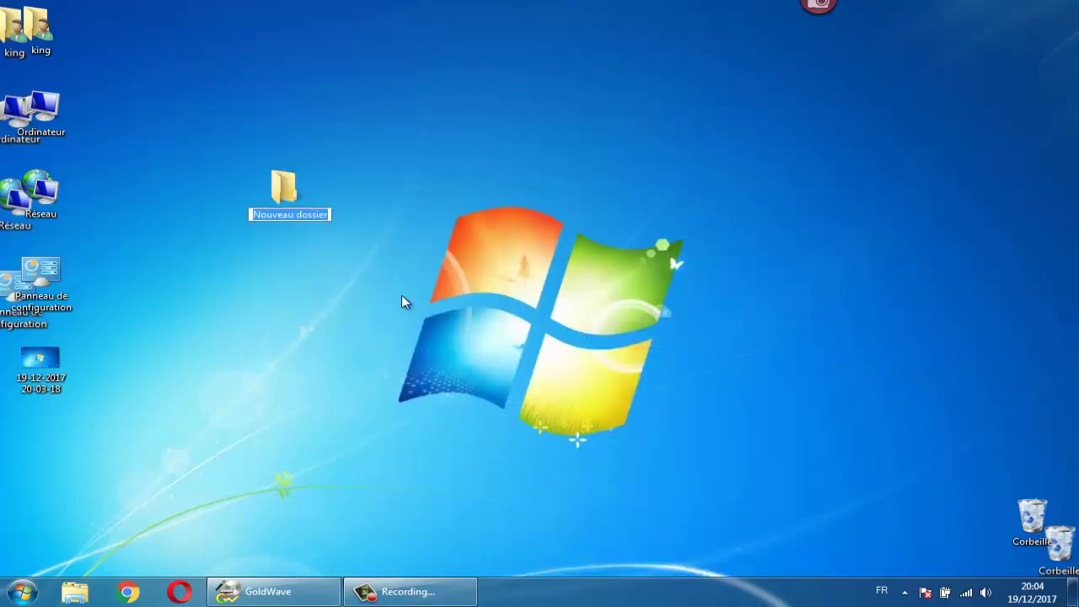
type("bureau")
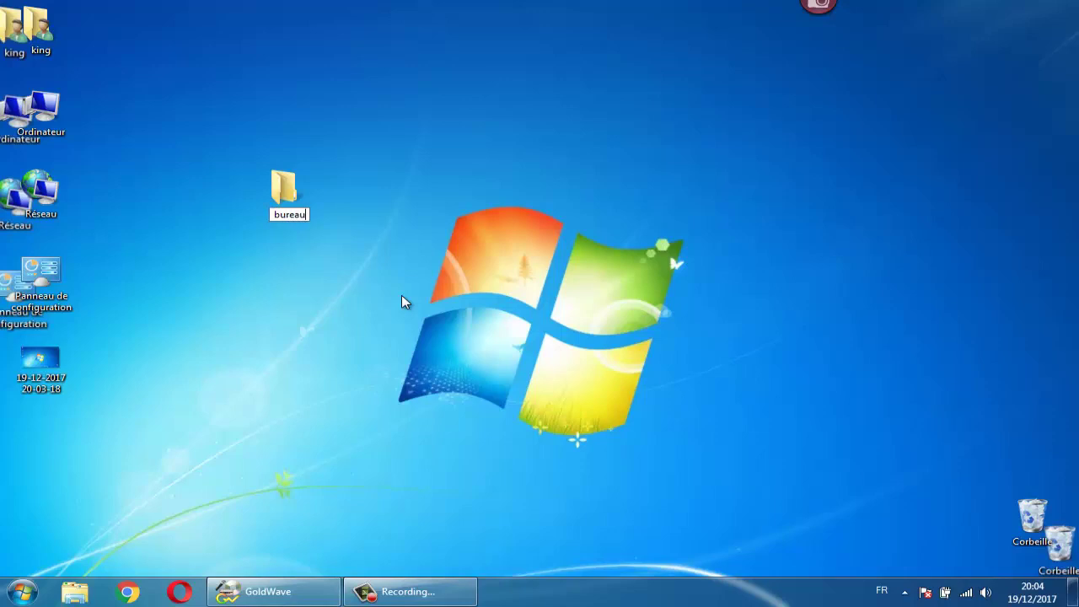
key("Return")
left_click(93, 54)
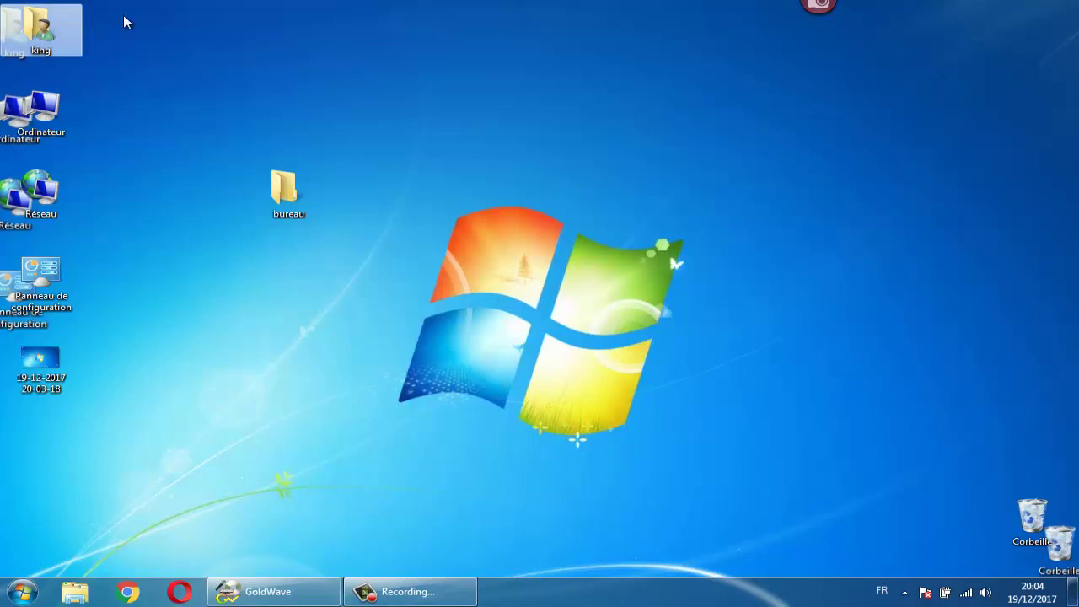
left_click_drag(123, 16, 26, 406)
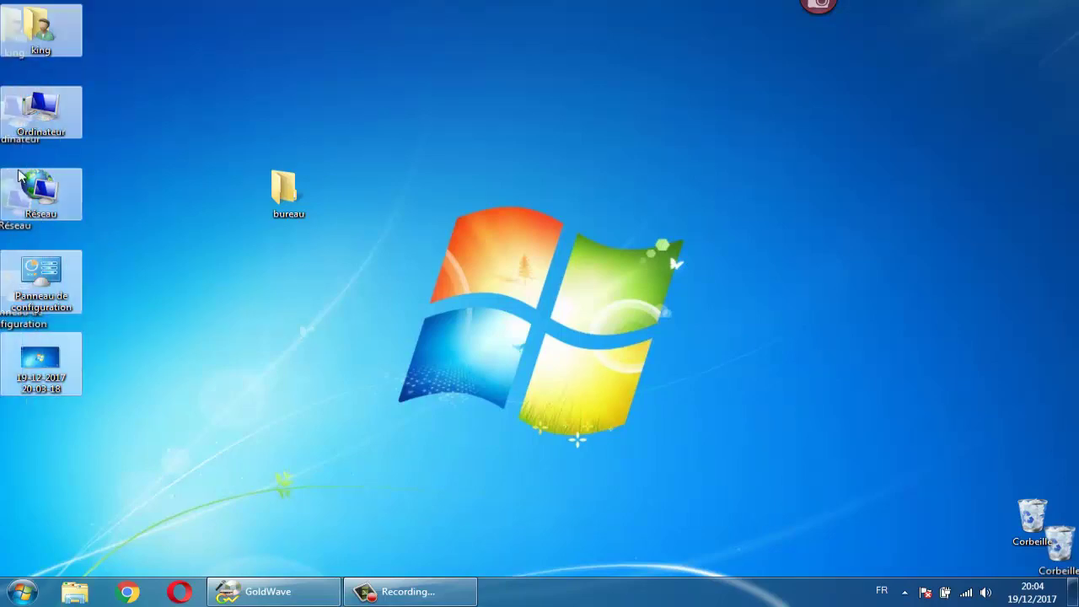
right_click(82, 212)
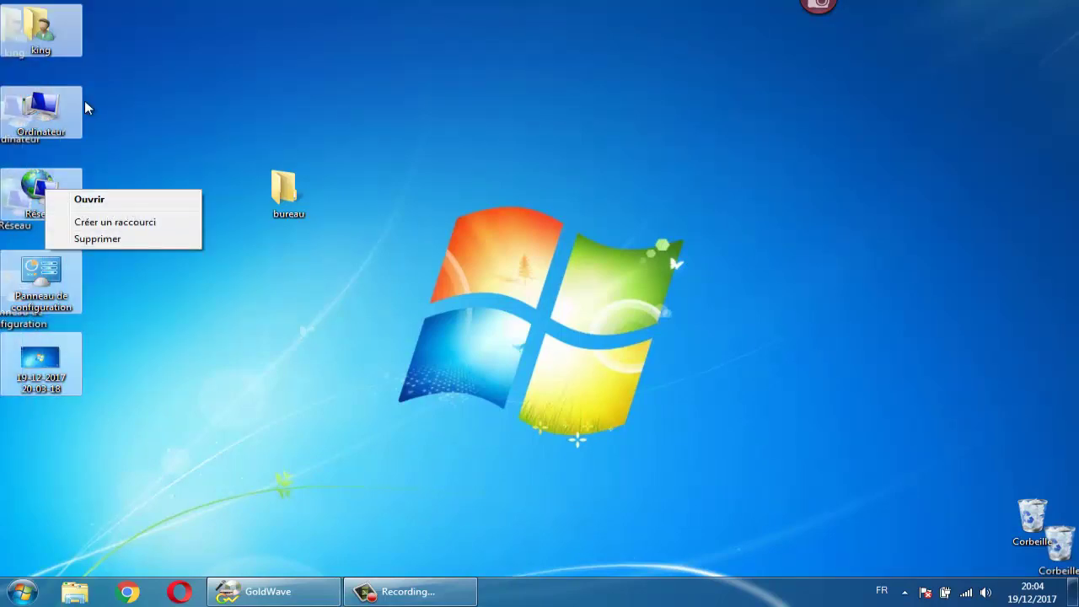
left_click(51, 101)
right_click(50, 101)
left_click(135, 85)
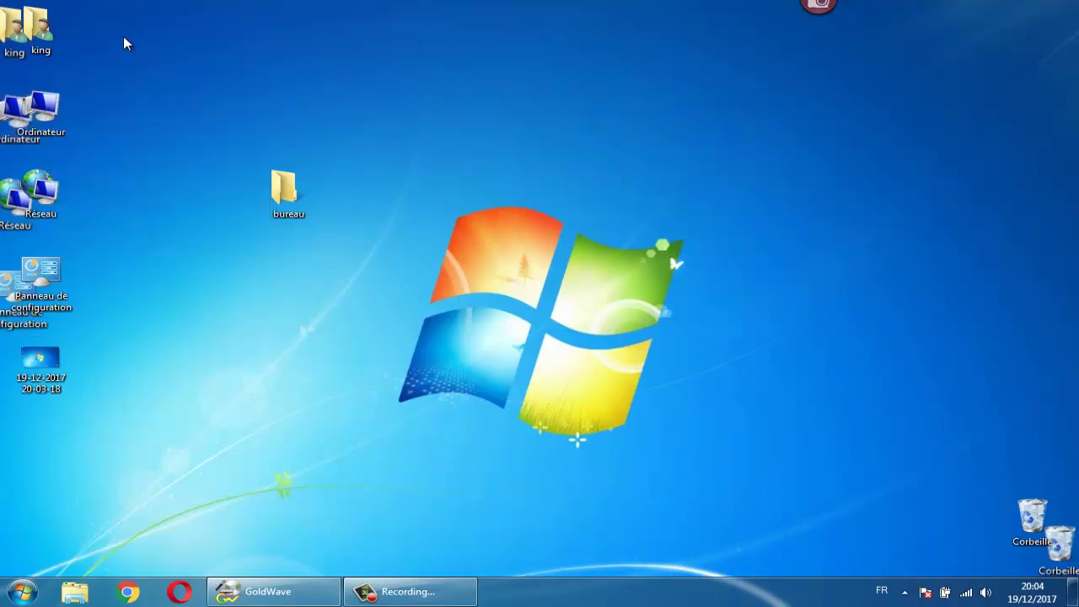
left_click_drag(126, 42, 28, 303)
right_click(48, 204)
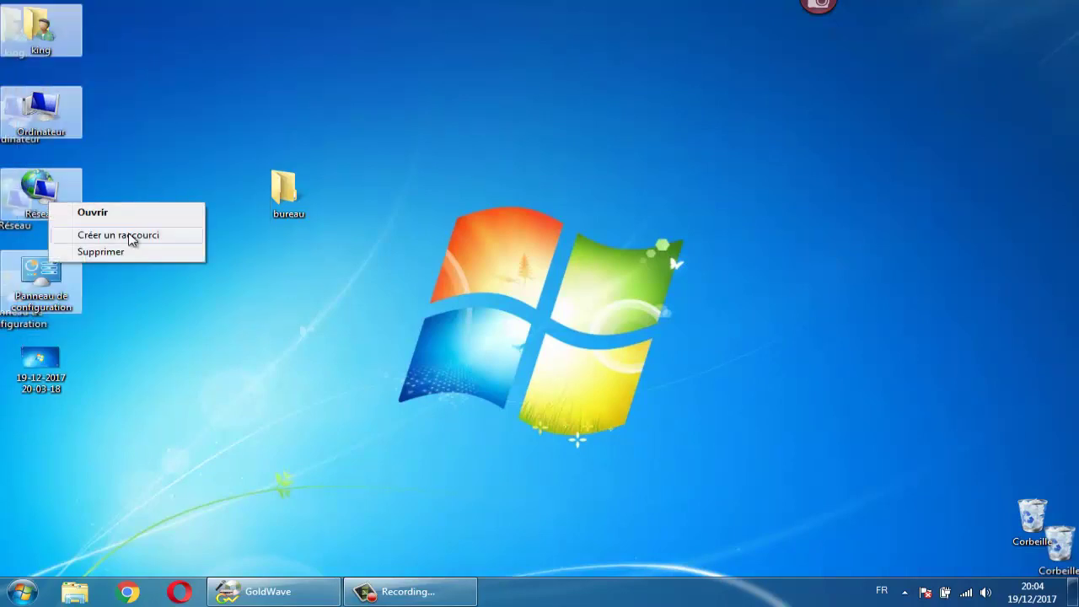
left_click(106, 161)
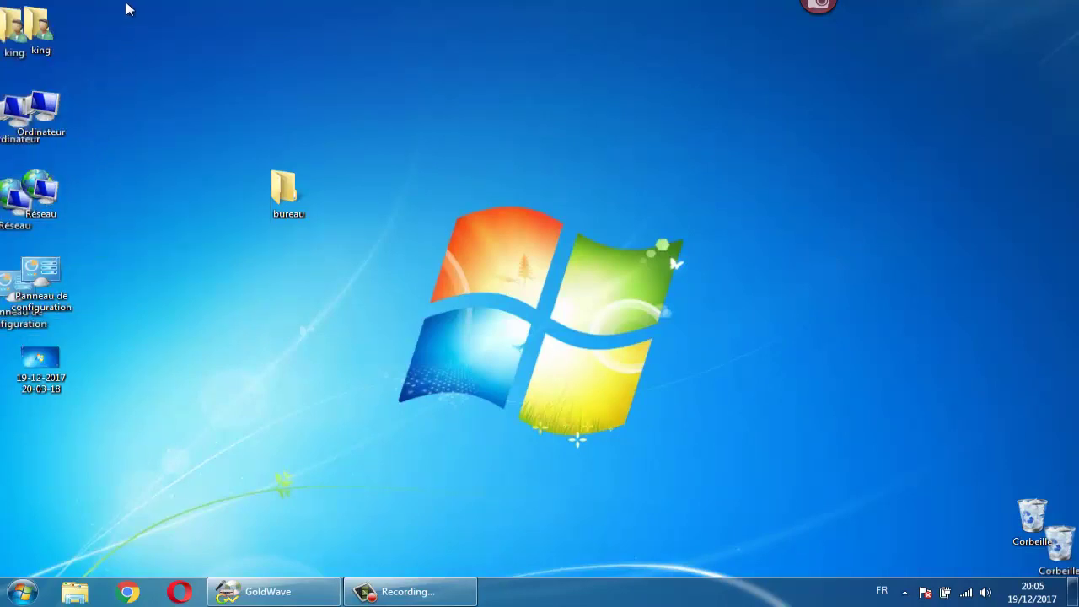
Step: Select the real system icons on the desktop and drop them into the bureau folder
left_click_drag(124, 4, 3, 303)
left_click_drag(50, 195, 287, 195)
Step: Move the bureau folder from the desktop to the root of Disque local (E:) and close the drive window
right_click(284, 194)
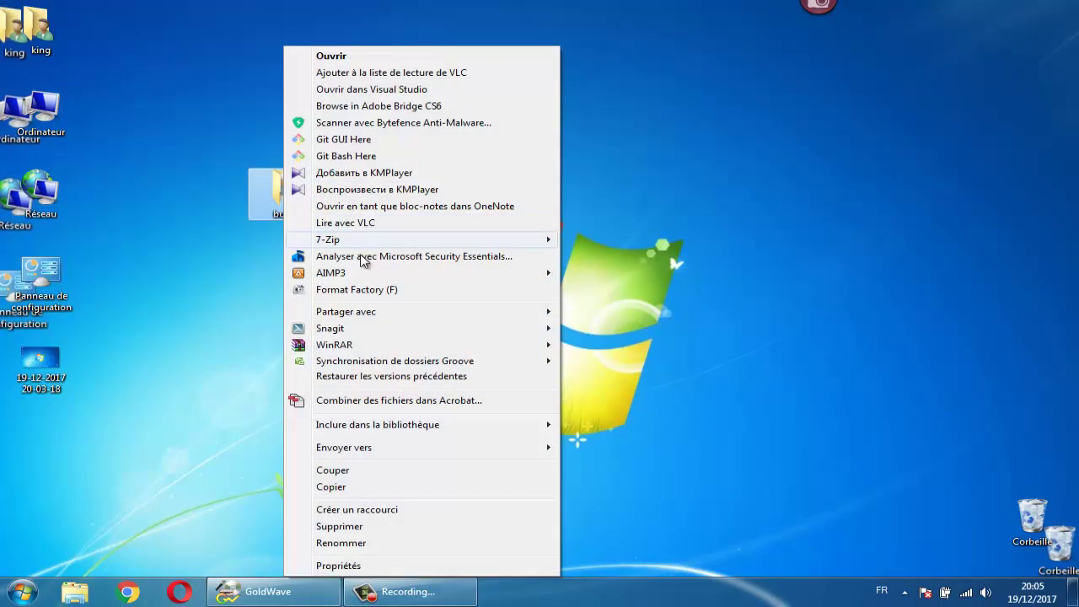
left_click(357, 470)
double_click(34, 110)
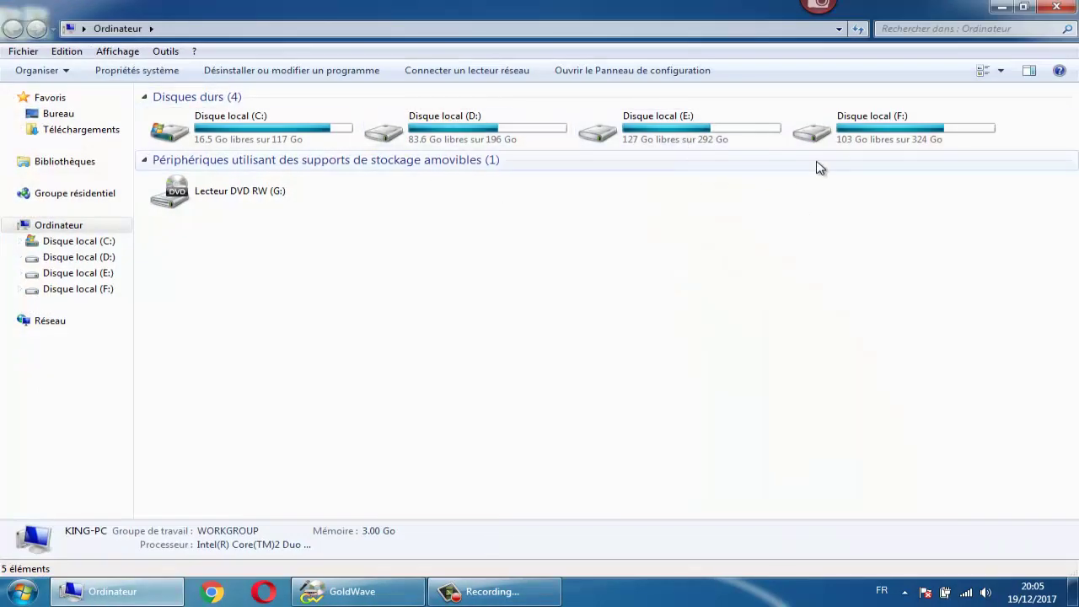
double_click(696, 123)
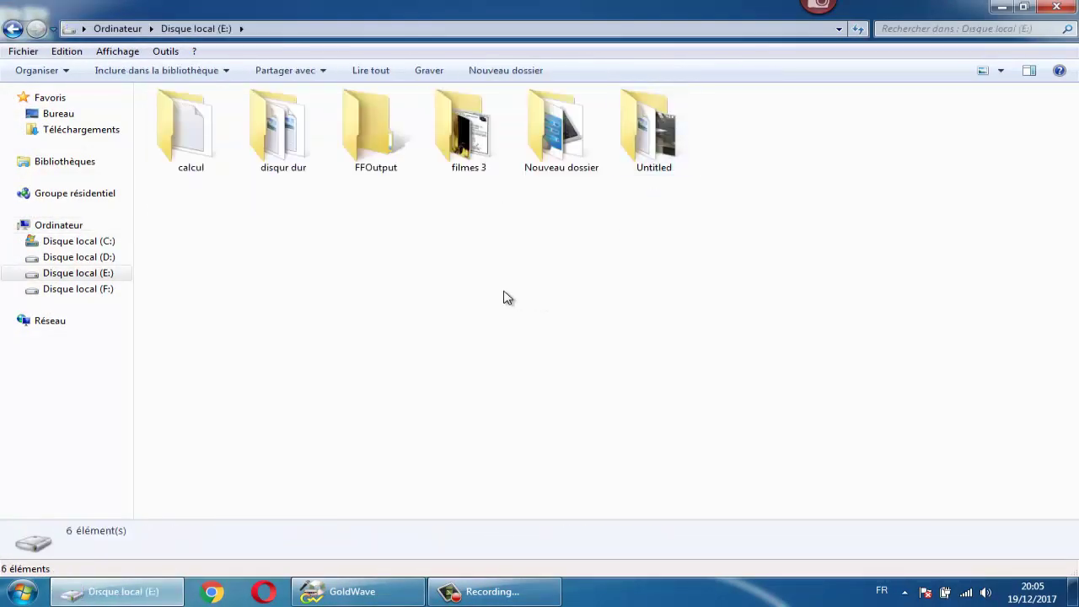
right_click(450, 250)
left_click(520, 350)
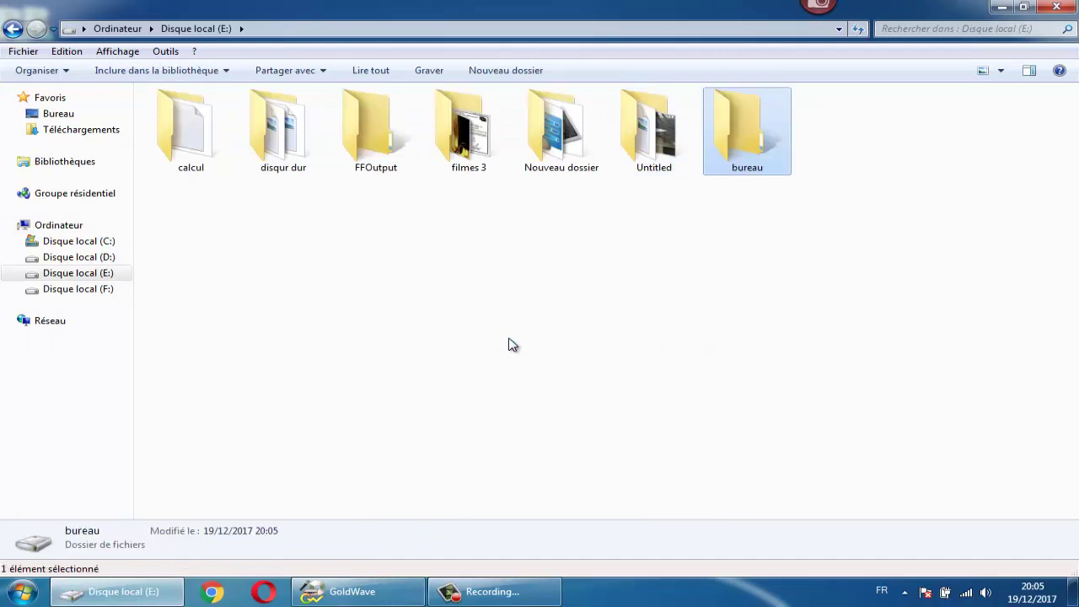
left_click(1057, 8)
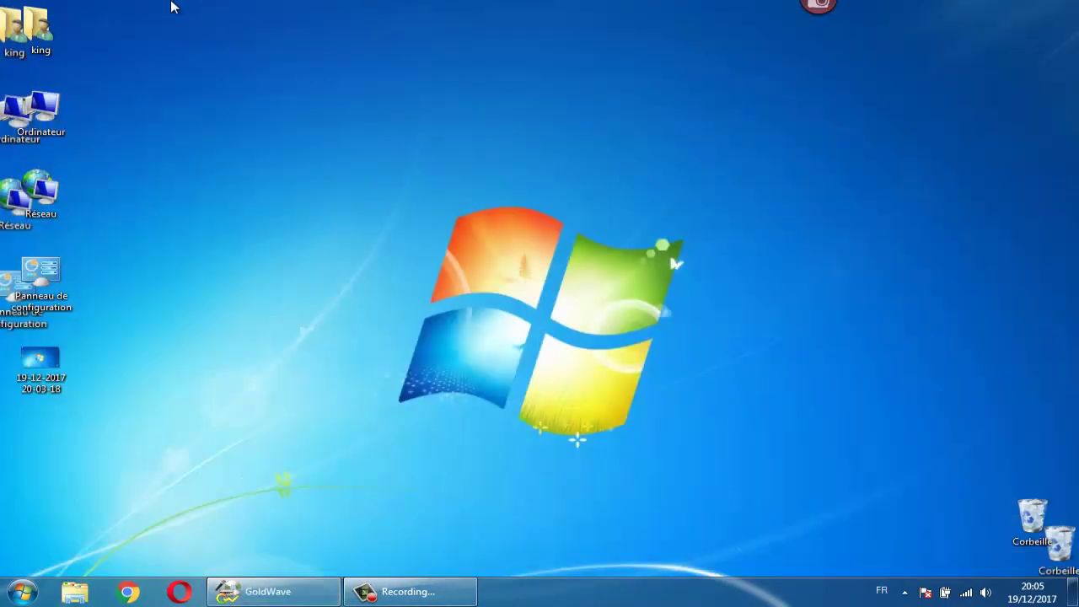
left_click_drag(171, 7, 17, 421)
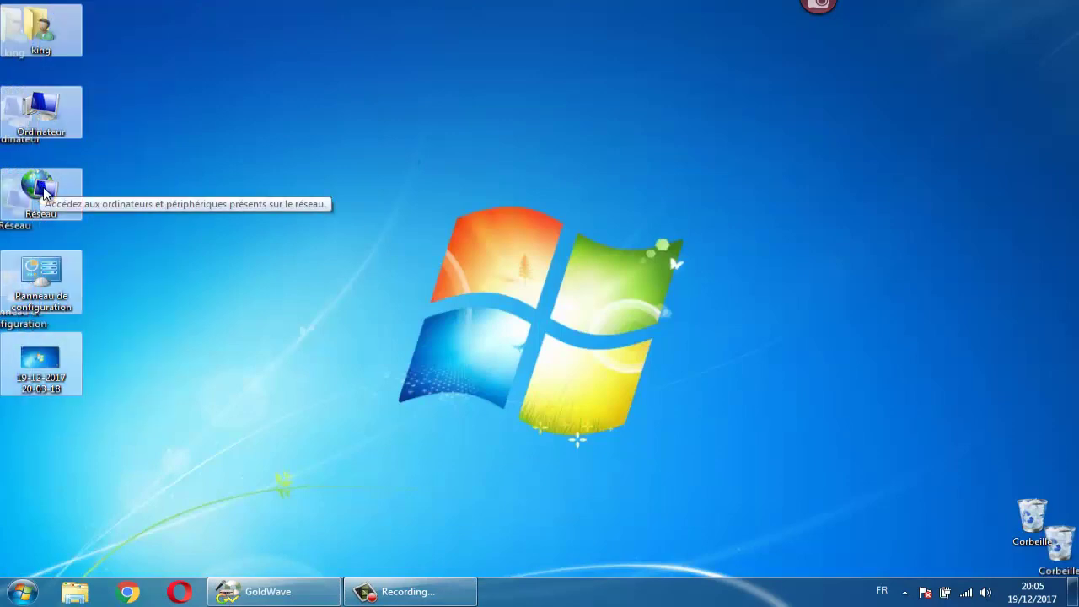
key("Delete")
left_click(621, 365)
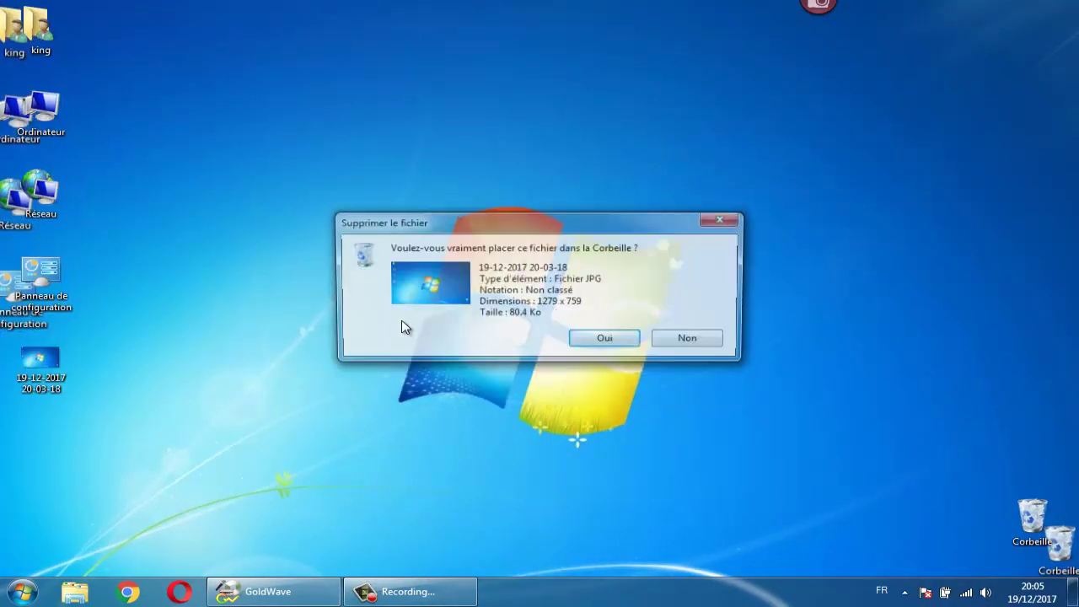
left_click(608, 339)
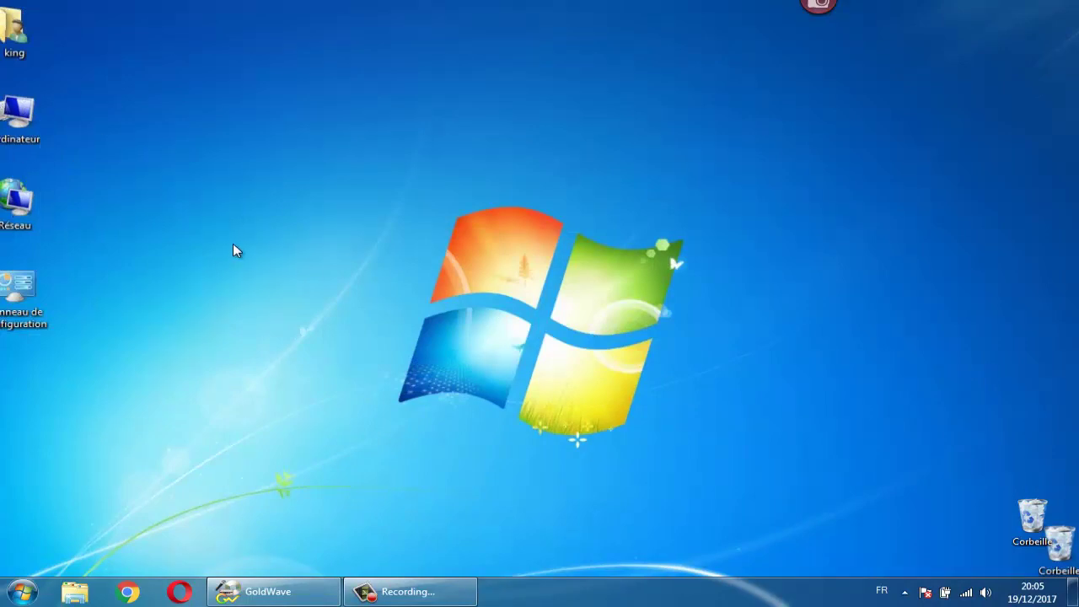
left_click_drag(21, 74, 4, 289)
Step: Restore the Ordinateur, Fichiers de l'utilisateur, Réseau and Panneau de configuration icons on the desktop and close the personalization window
right_click(418, 133)
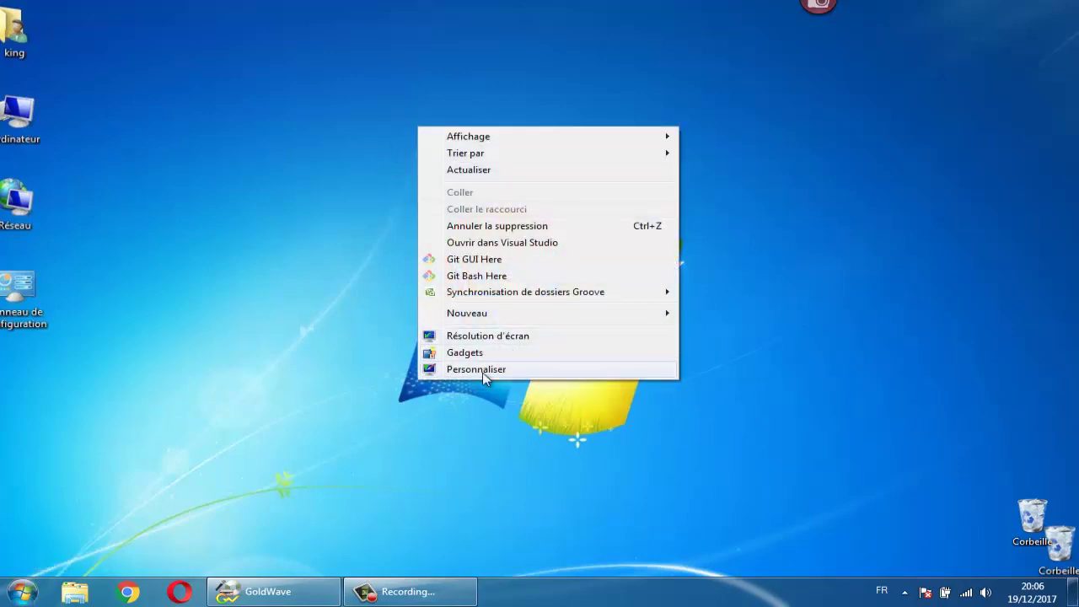
left_click(460, 371)
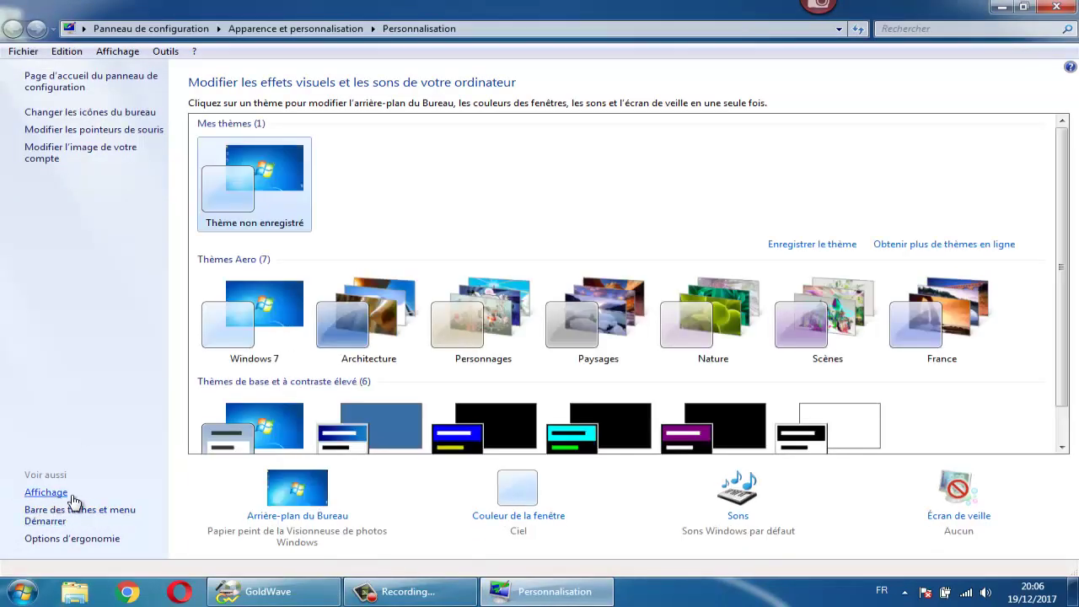
left_click(89, 113)
left_click(202, 205)
left_click(203, 221)
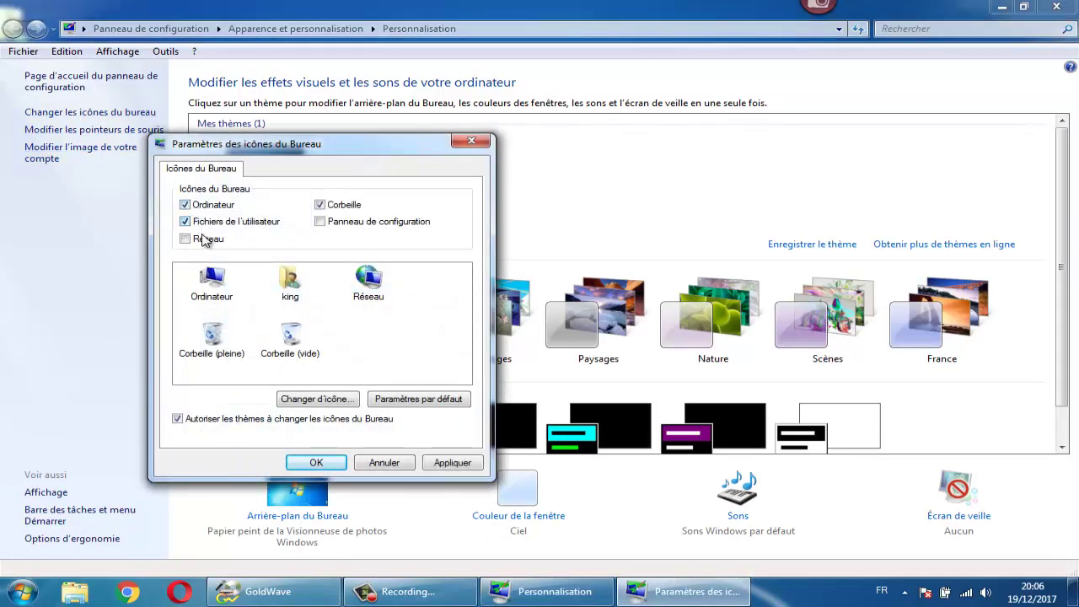
left_click(205, 238)
left_click(340, 222)
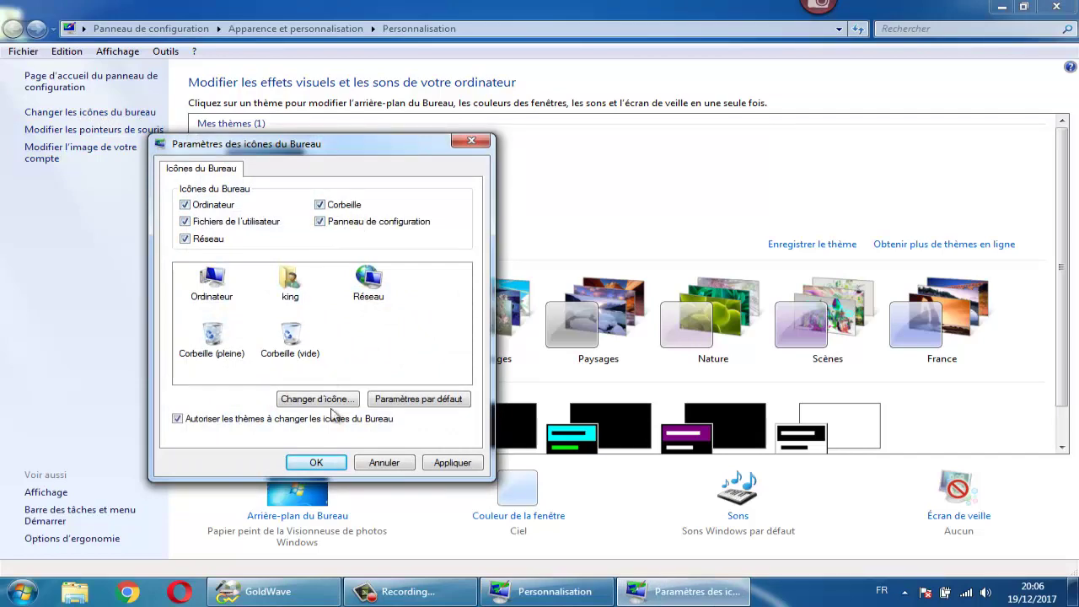
left_click(325, 462)
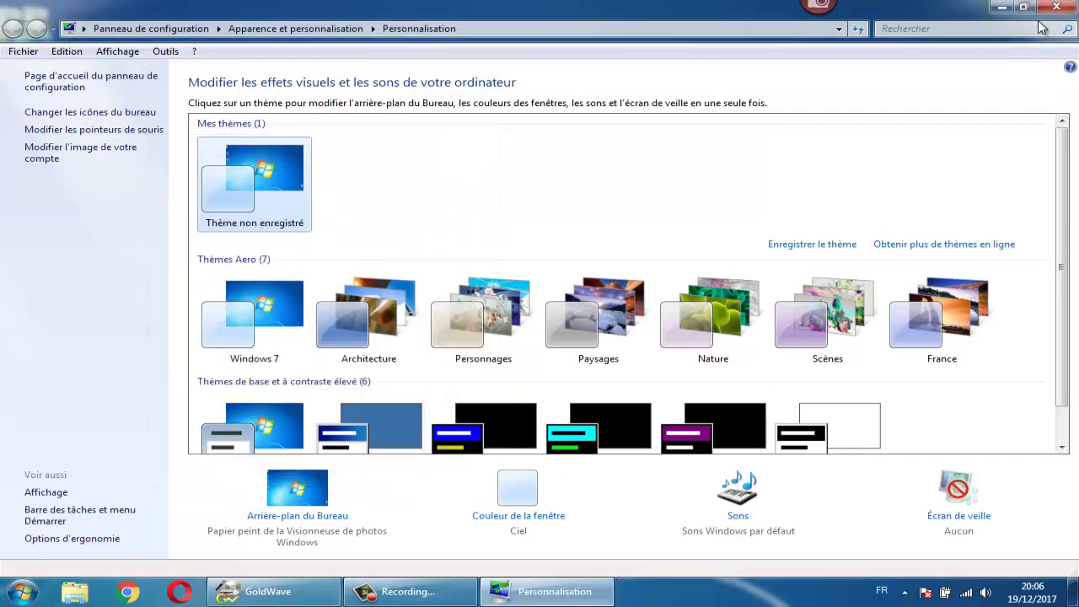
left_click(1053, 10)
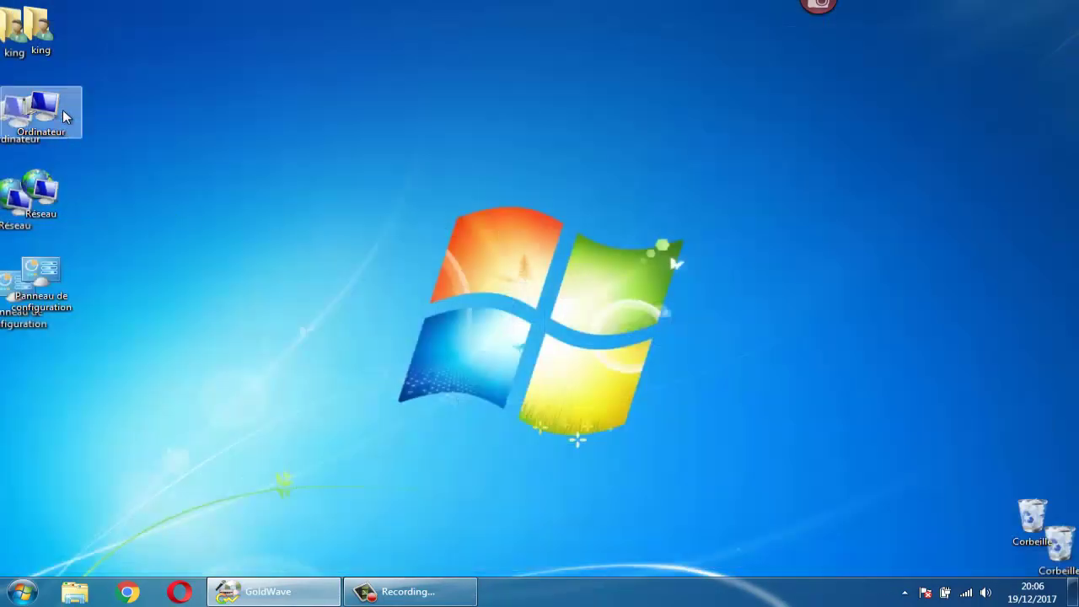
Step: Apply the Windows 7 Aero theme to replace the screenshot wallpaper and close the personalization window
mouse_move(46, 124)
left_mouse_down()
mouse_move(211, 125)
mouse_move(46, 124)
left_mouse_up()
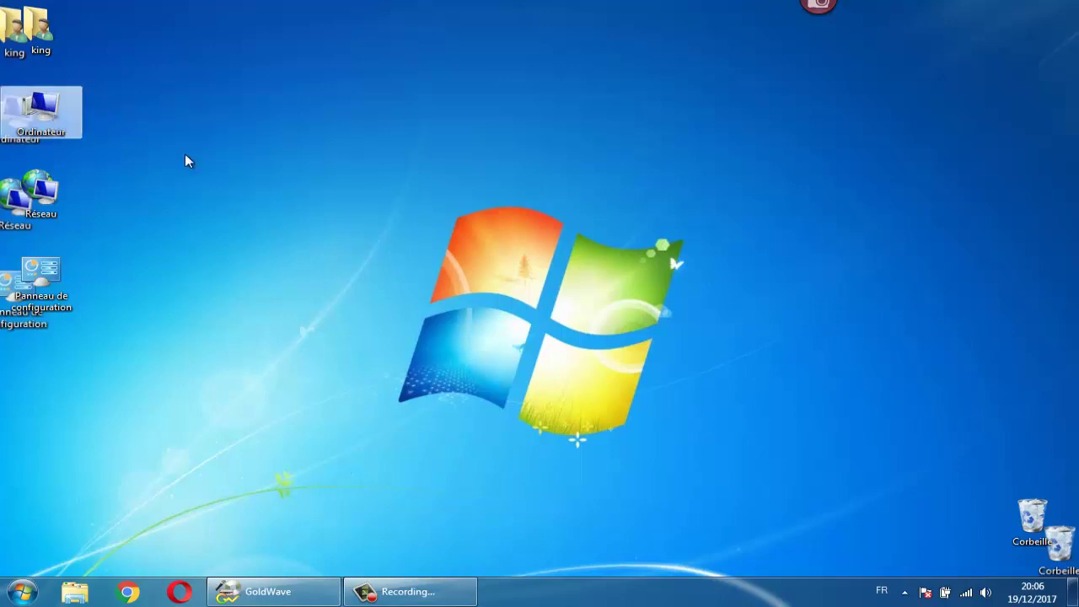
right_click(288, 128)
left_click(359, 372)
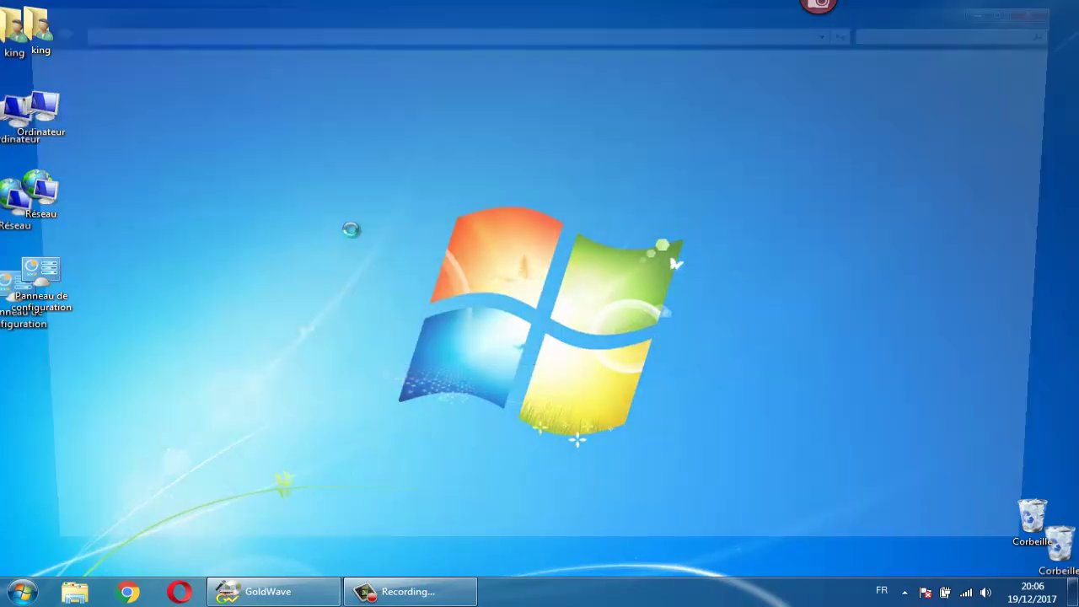
left_click(278, 305)
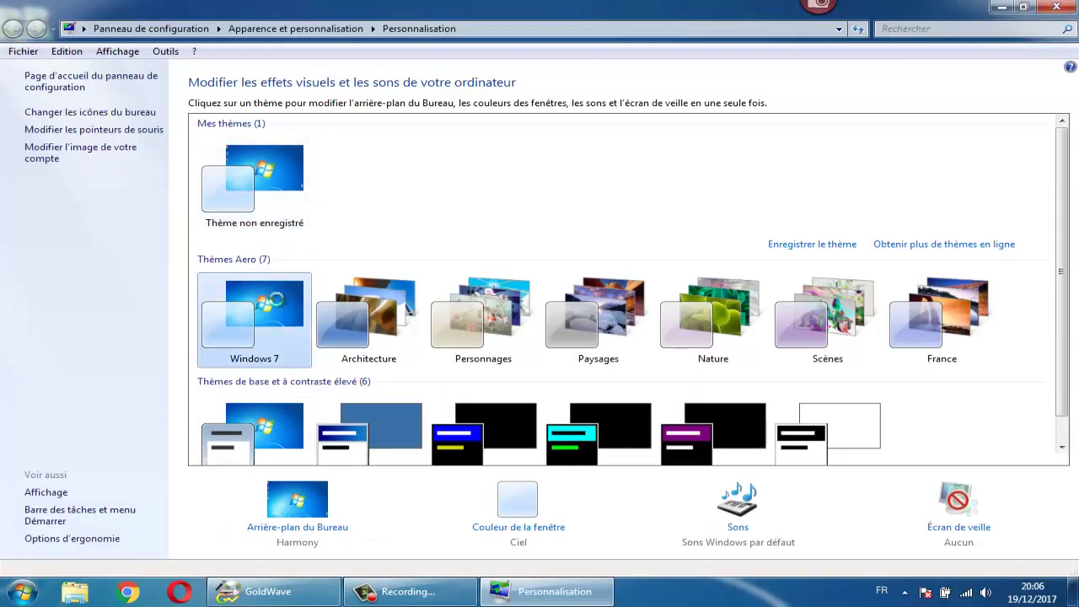
left_click(1056, 7)
right_click(347, 169)
left_click(347, 175)
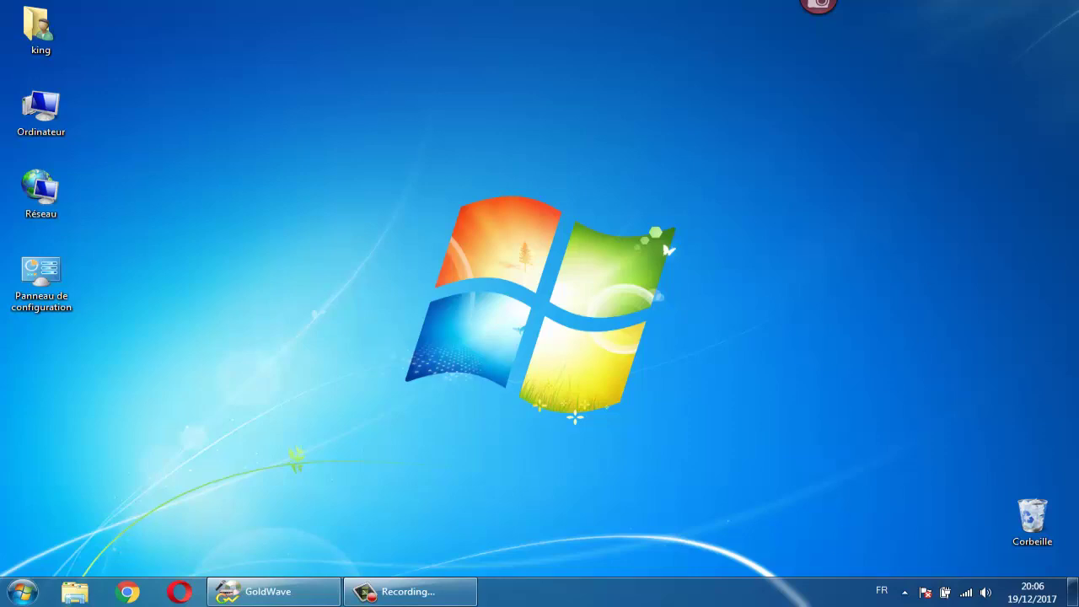
left_click(409, 590)
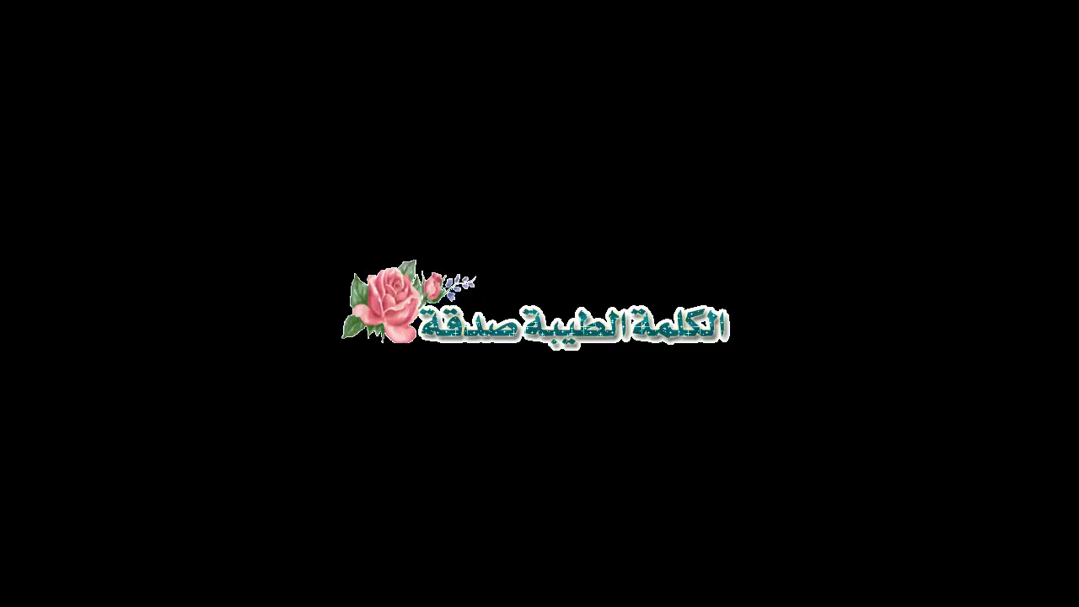